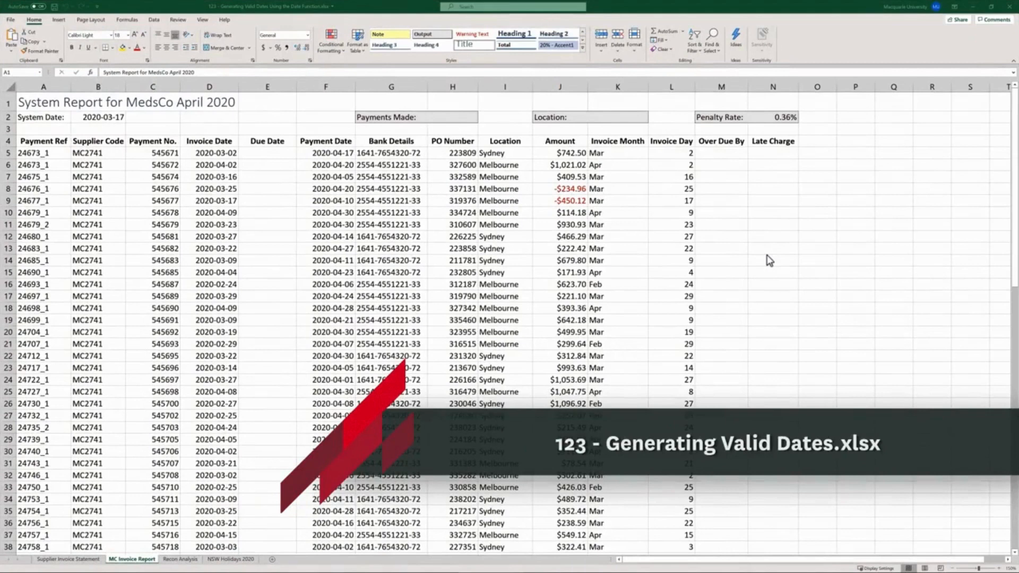
# - On the supplier invoice statement sheet, enter =DATE(2020,4,17) in the first Paid Date cell, S2
pyautogui.click(83, 559)
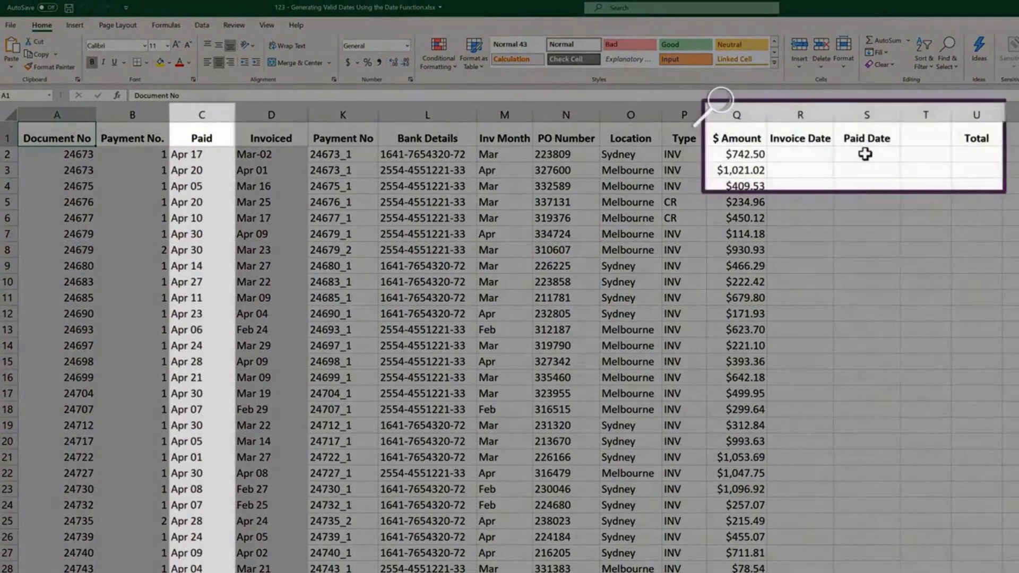
pyautogui.click(865, 154)
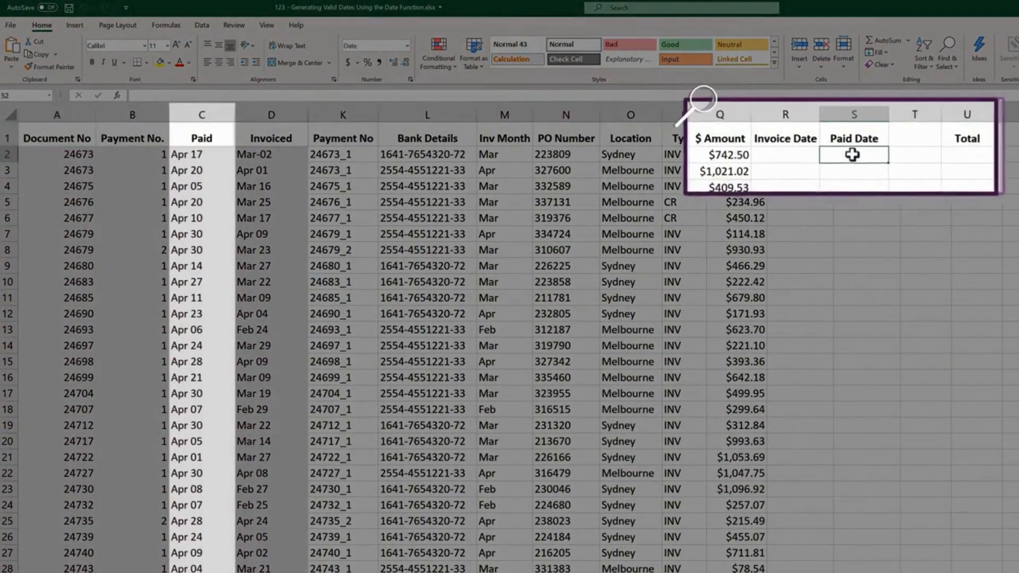
pyautogui.write('=')
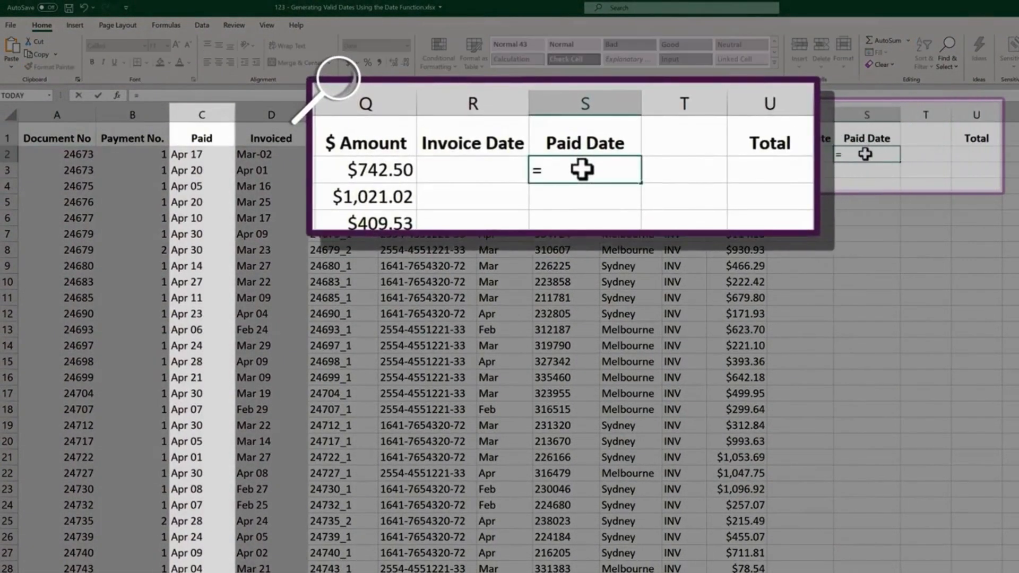
pyautogui.write('da')
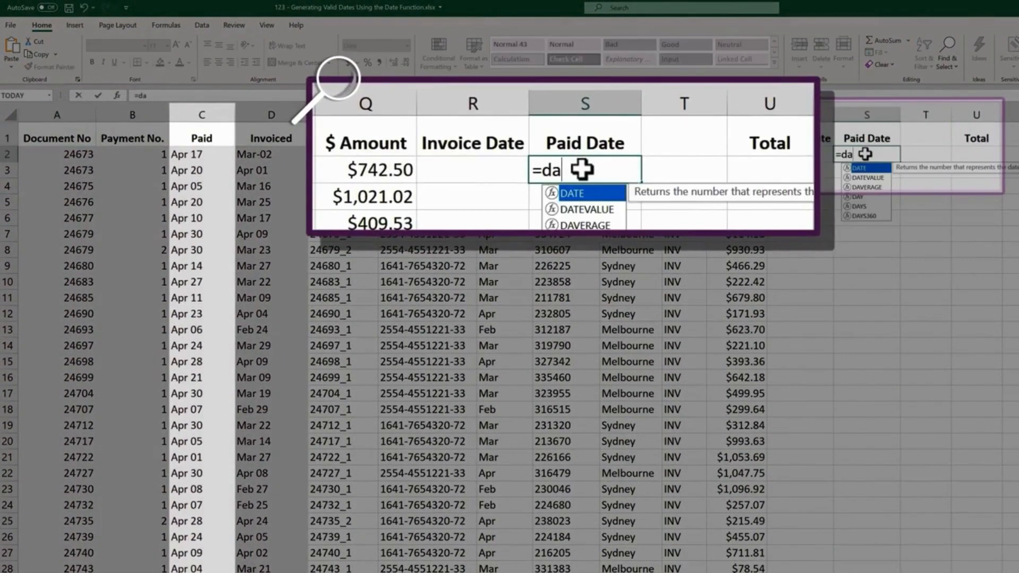
pyautogui.press('Tab')
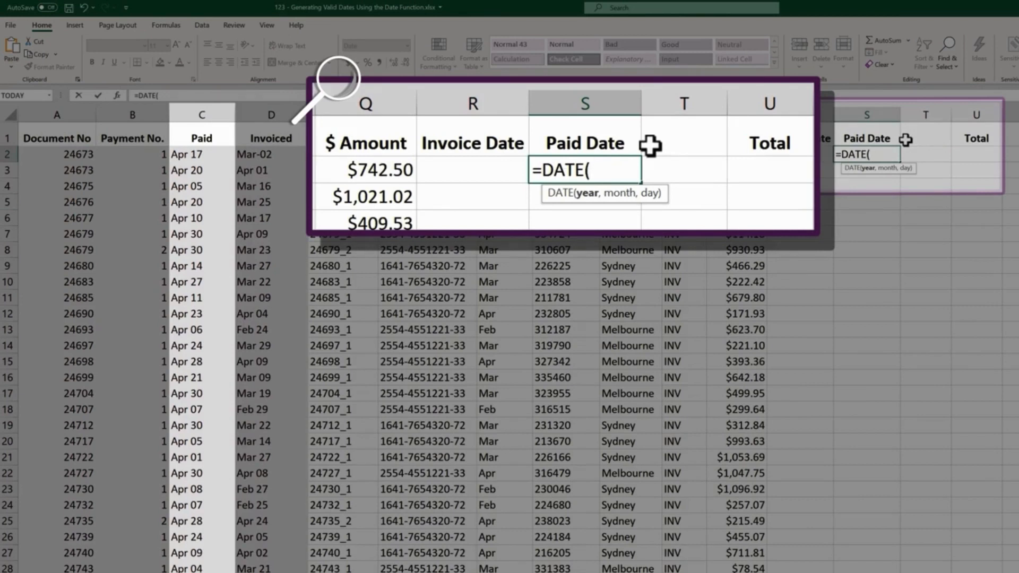
pyautogui.write('2020,')
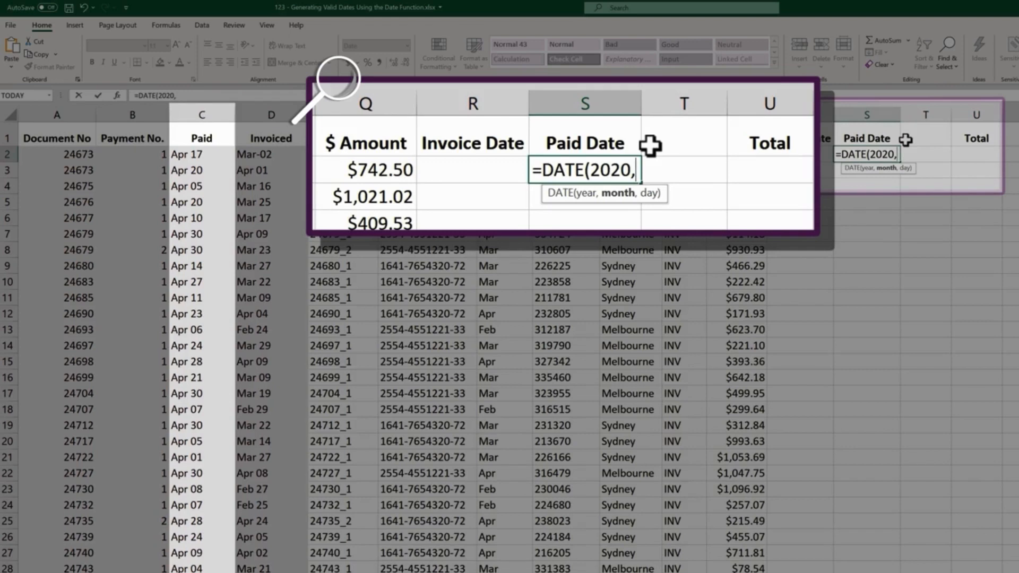
pyautogui.write('4,')
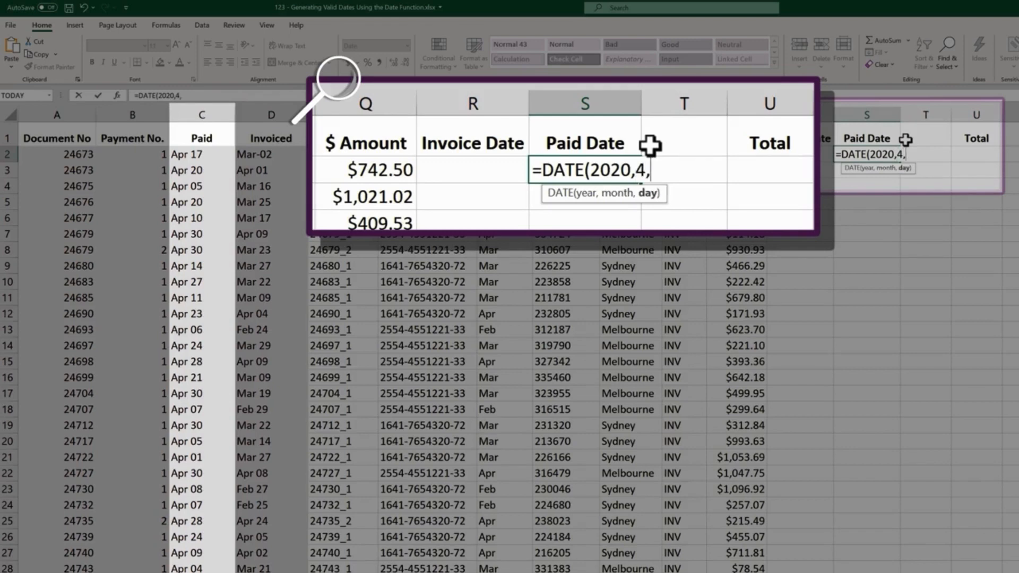
pyautogui.write('17')
pyautogui.write(')')
pyautogui.press('Return')
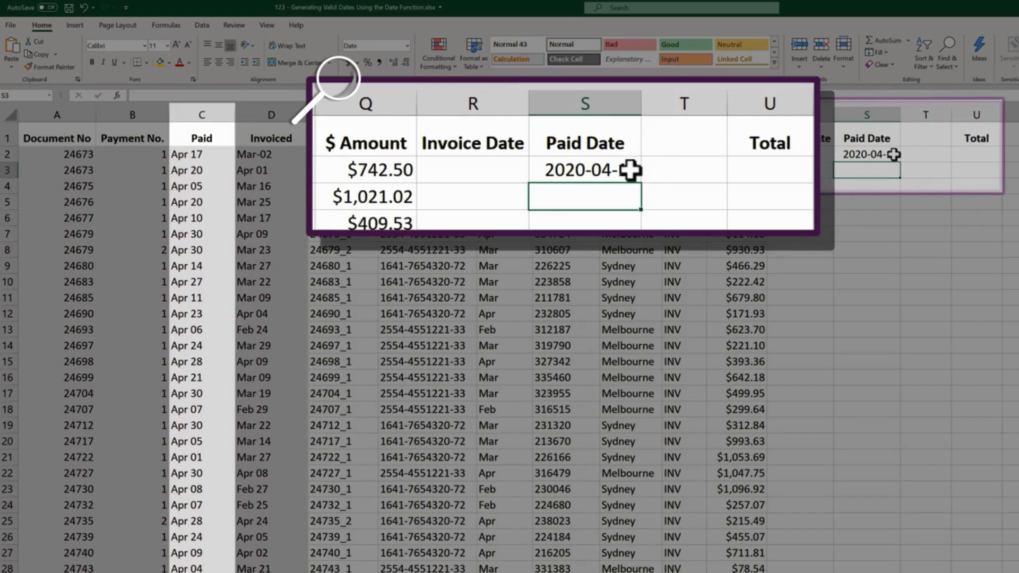
# - Replace the day argument of the DATE formula in S2 with RIGHT(C2,2), giving =DATE(2020,4,RIGHT(C2,2))
pyautogui.doubleClick(893, 154)
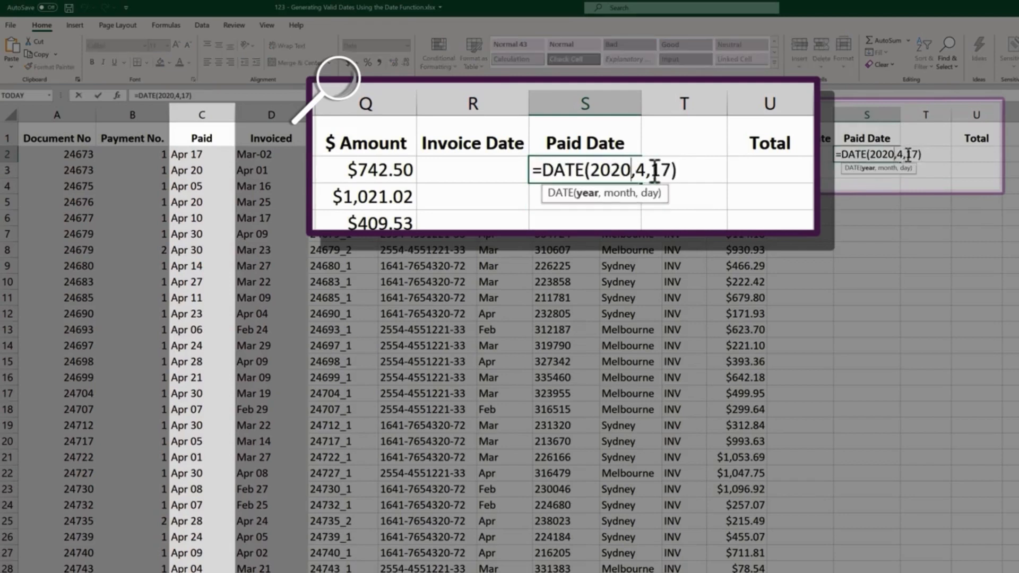
pyautogui.click(916, 154)
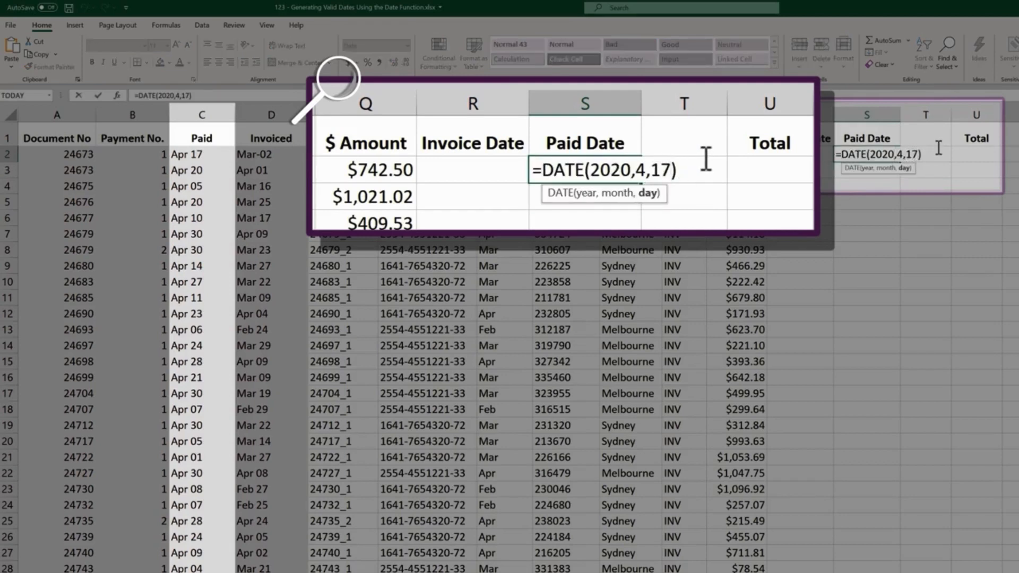
pyautogui.press('BackSpace')
pyautogui.press('BackSpace')
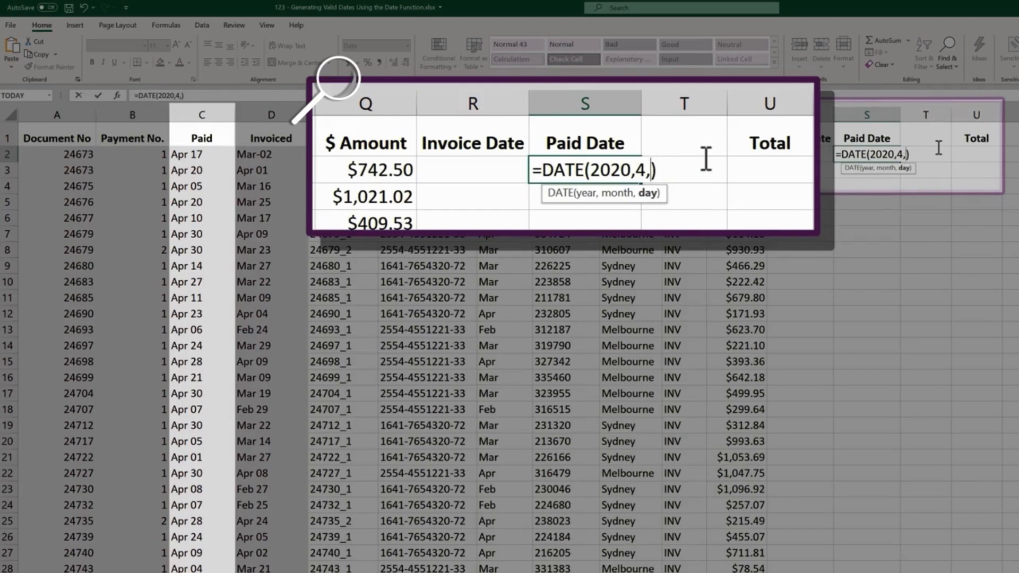
pyautogui.write('ri')
pyautogui.press('Tab')
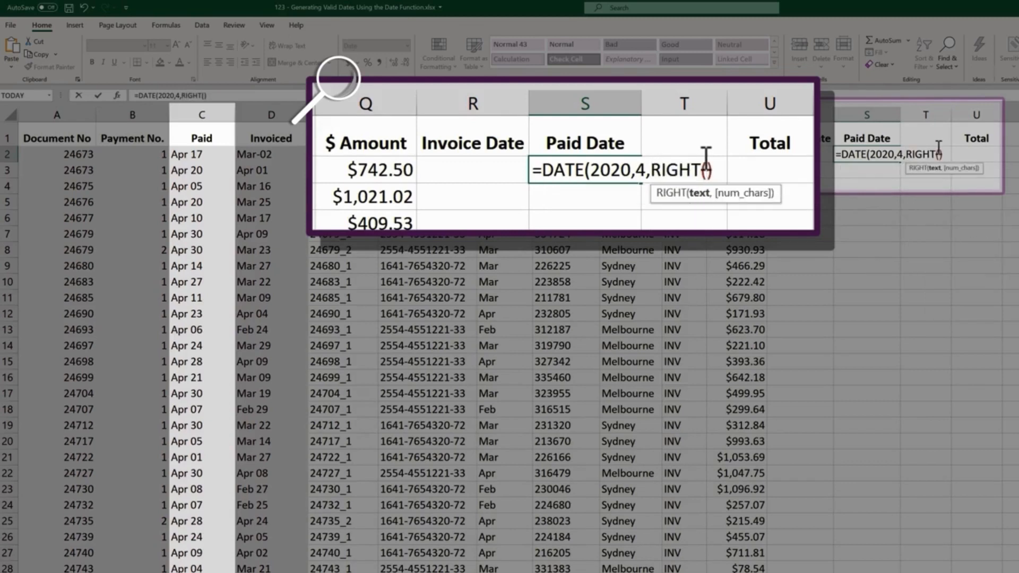
pyautogui.click(199, 154)
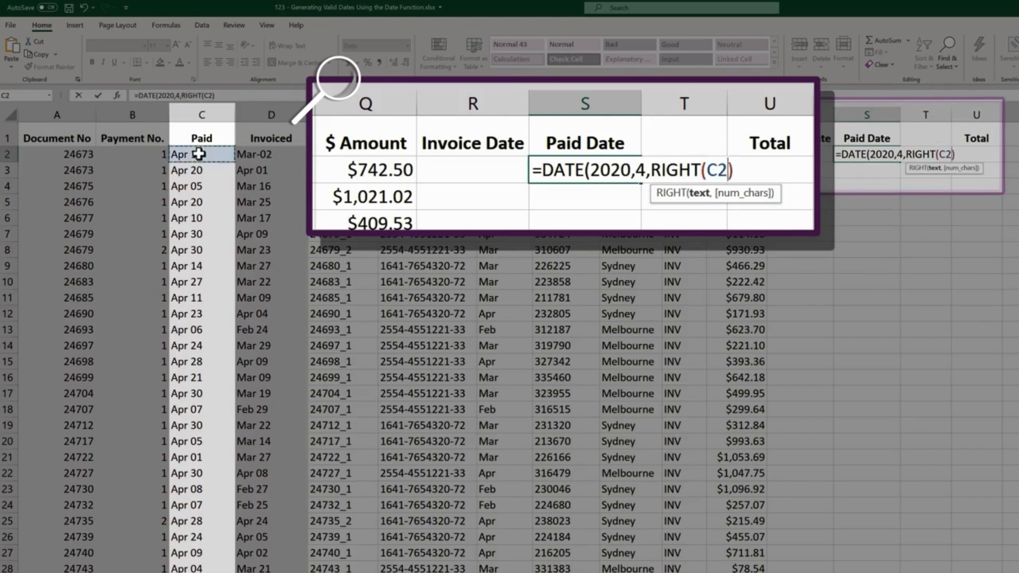
pyautogui.write(',2')
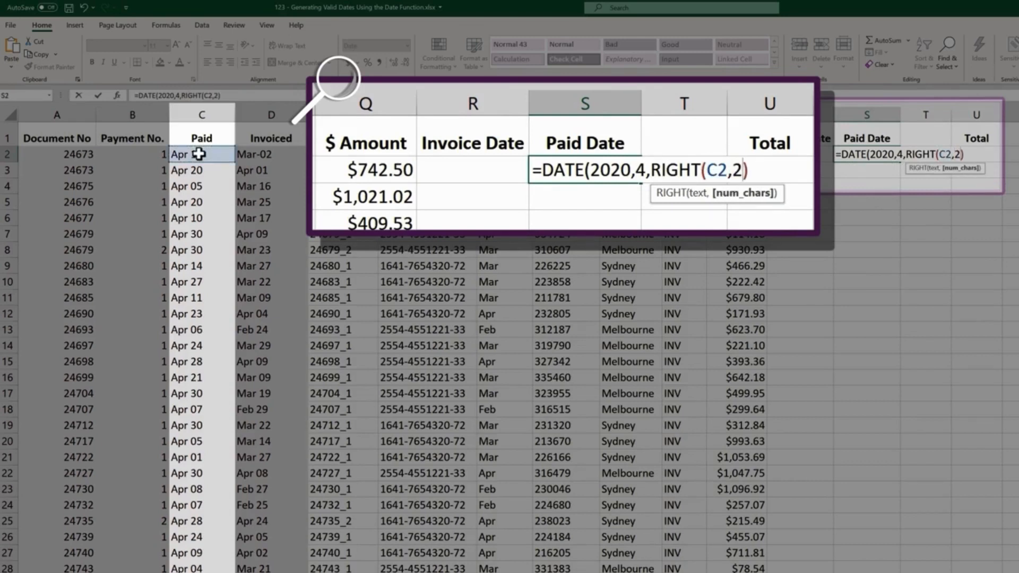
pyautogui.write(')')
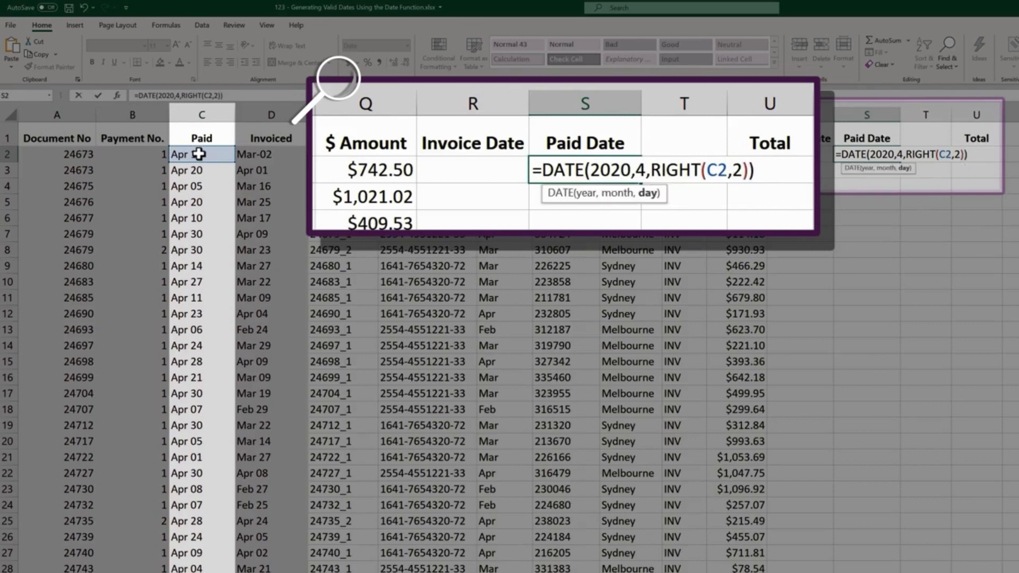
pyautogui.press('Return')
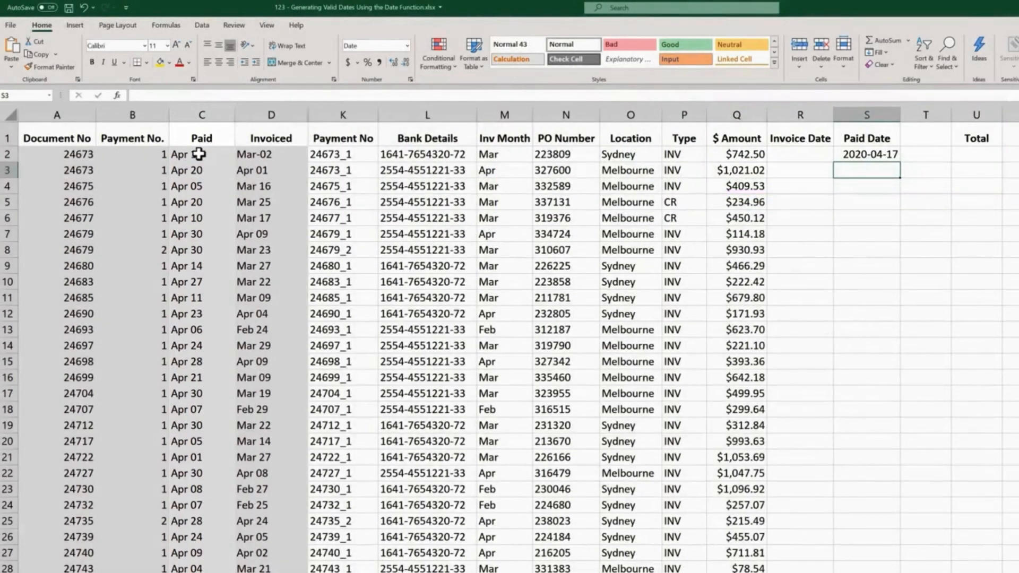
# - Fill the DATE formula from S2 down the rest of the Paid Date column
pyautogui.click(897, 154)
pyautogui.doubleClick(900, 161)
pyautogui.click(901, 161)
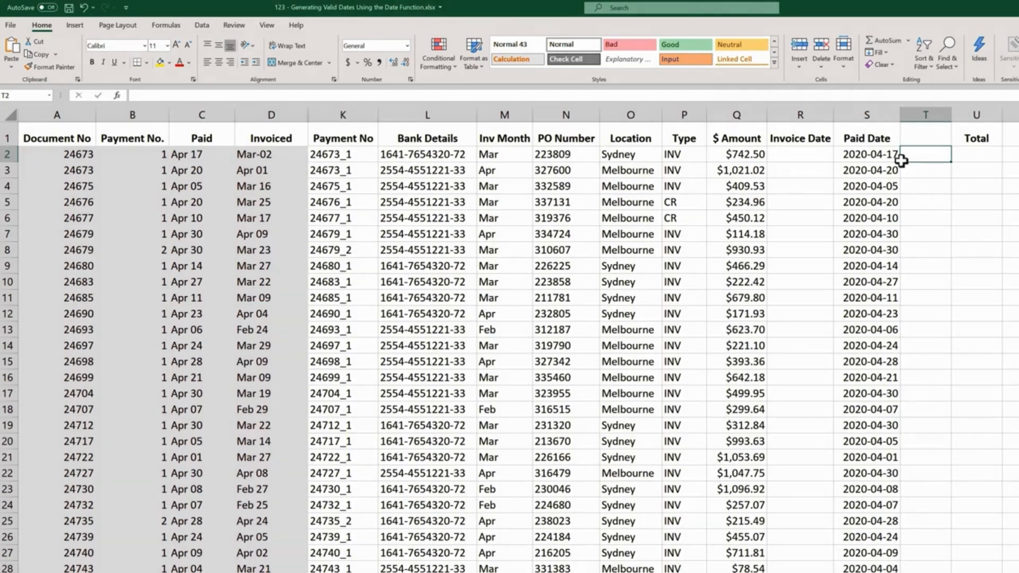
# - Try extracting the month from the Invoiced column by entering =MONTH(D2) in Invoice Date cell R2
pyautogui.click(824, 156)
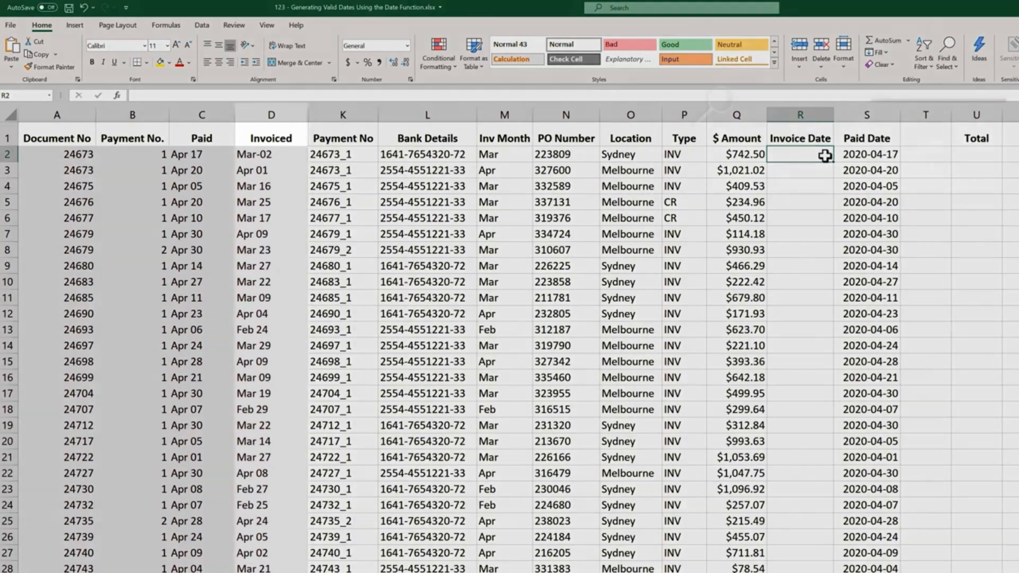
pyautogui.write('=')
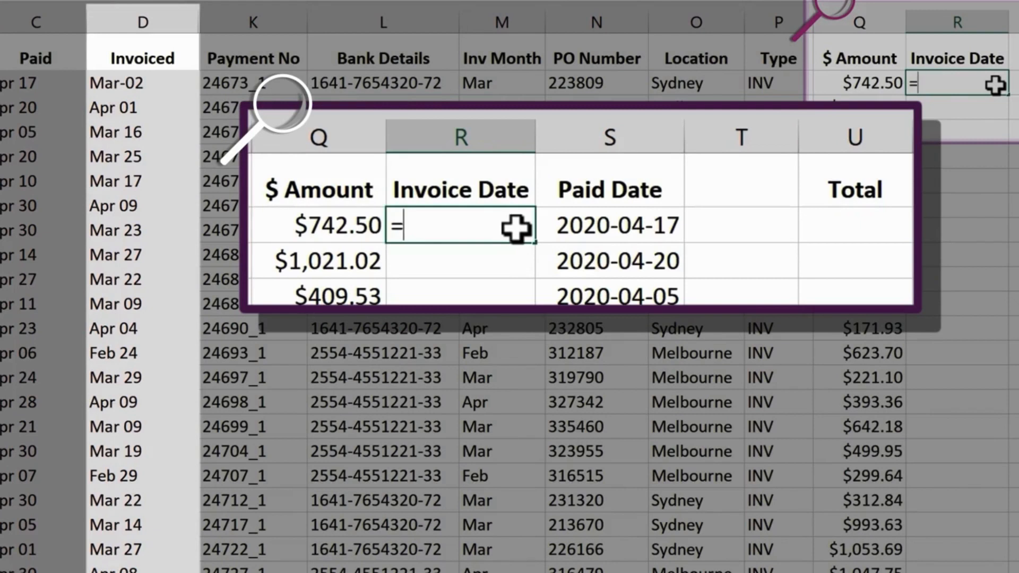
pyautogui.write('on')
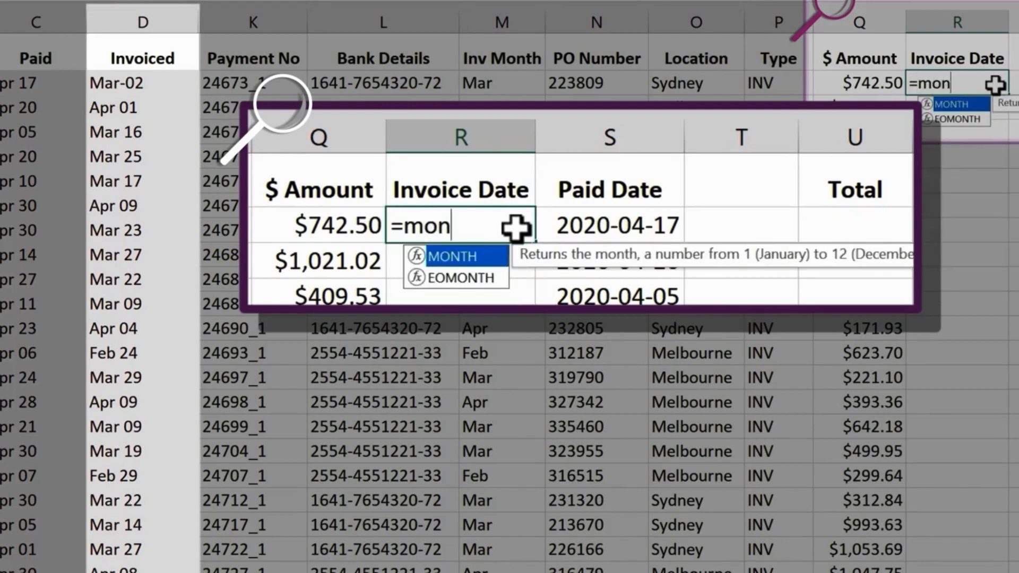
pyautogui.press('Tab')
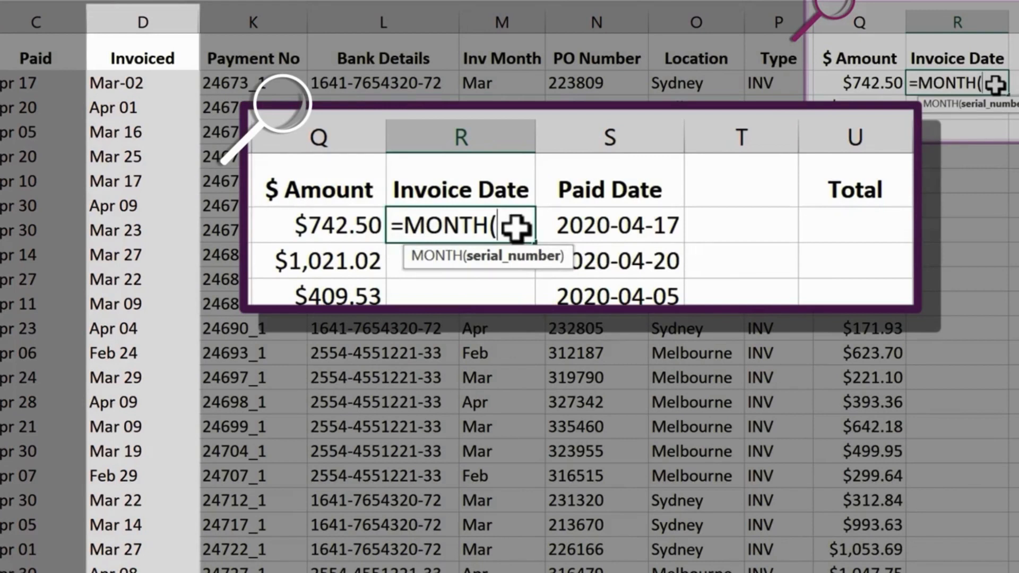
pyautogui.click(168, 82)
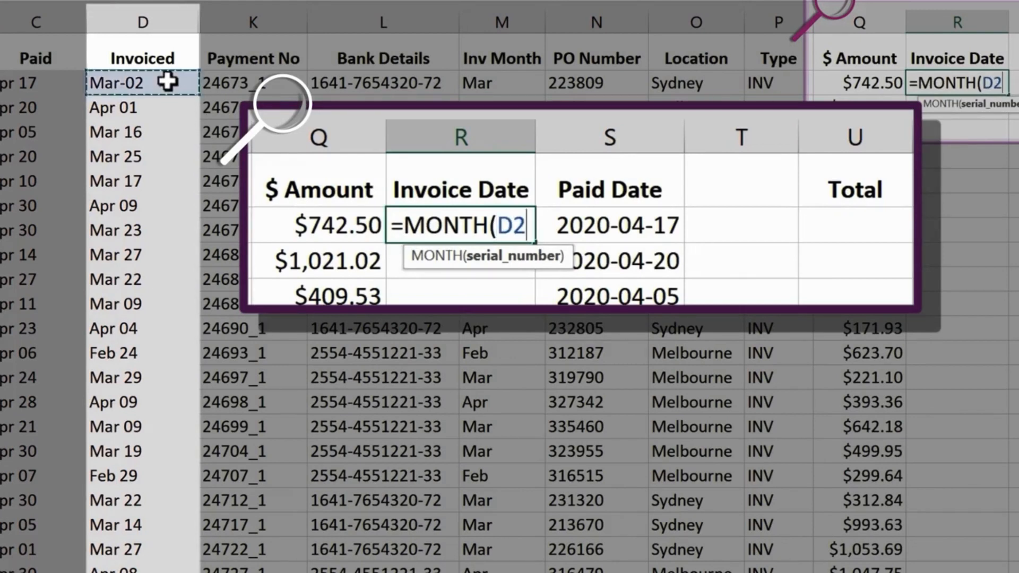
pyautogui.press('Return')
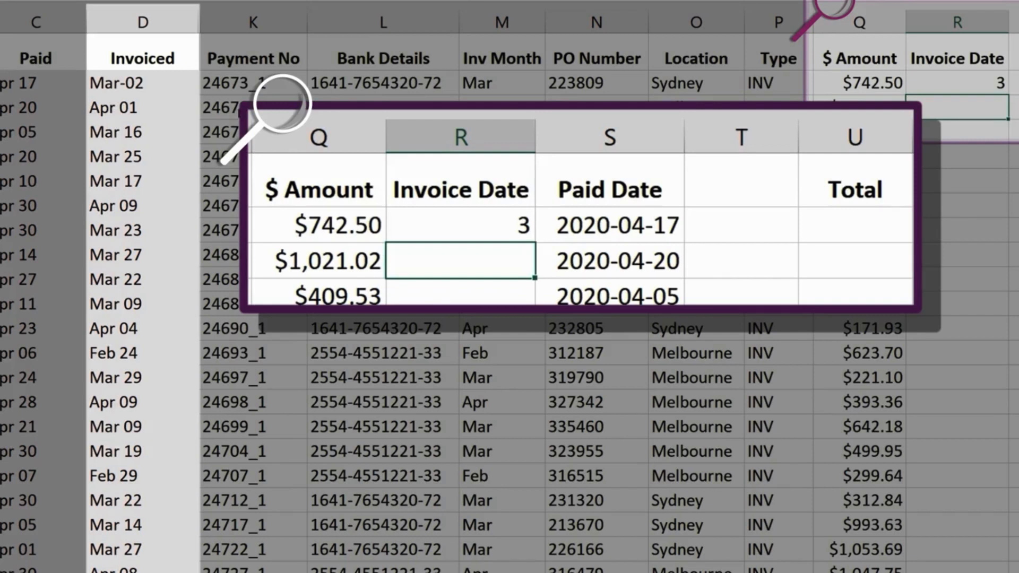
# - Replace the formula in R2 with =MONTH(M2), referring to the Inv Month column
pyautogui.click(977, 83)
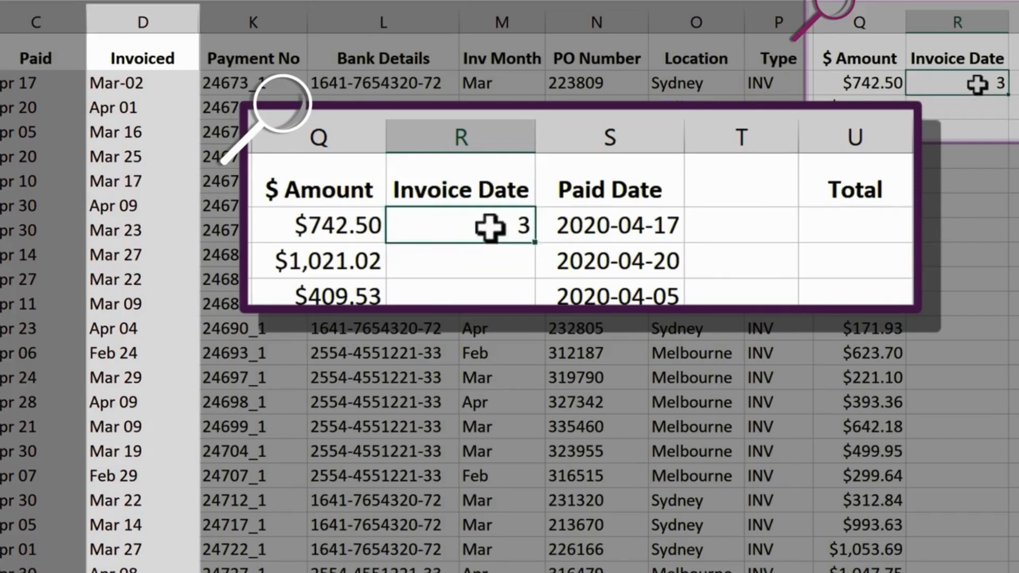
pyautogui.doubleClick(977, 84)
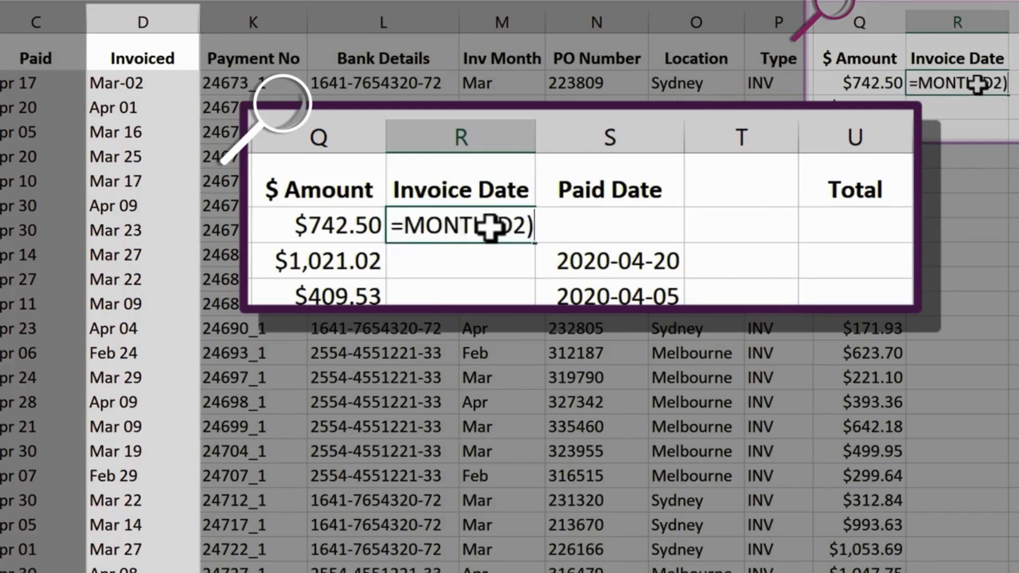
pyautogui.press('BackSpace')
pyautogui.press('BackSpace')
pyautogui.press('BackSpace')
pyautogui.press('BackSpace')
pyautogui.press('BackSpace')
pyautogui.press('BackSpace')
pyautogui.press('BackSpace')
pyautogui.press('BackSpace')
pyautogui.press('BackSpace')
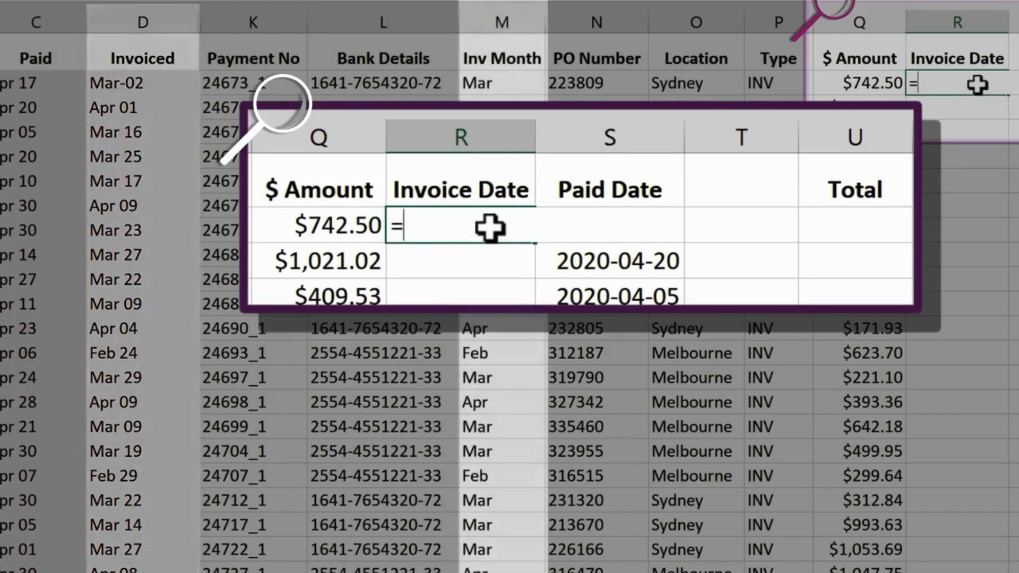
pyautogui.write('mon')
pyautogui.press('Tab')
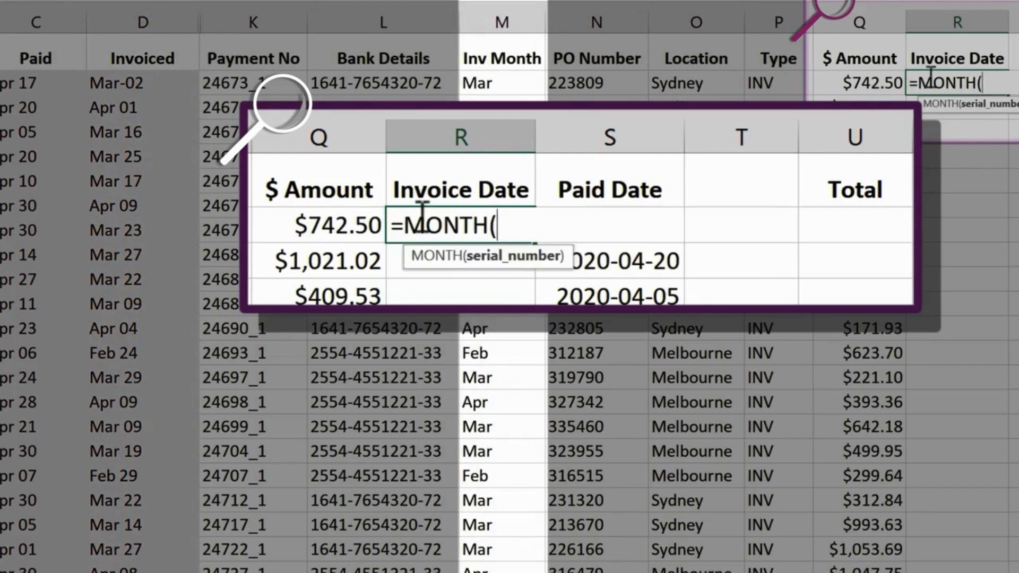
pyautogui.click(523, 83)
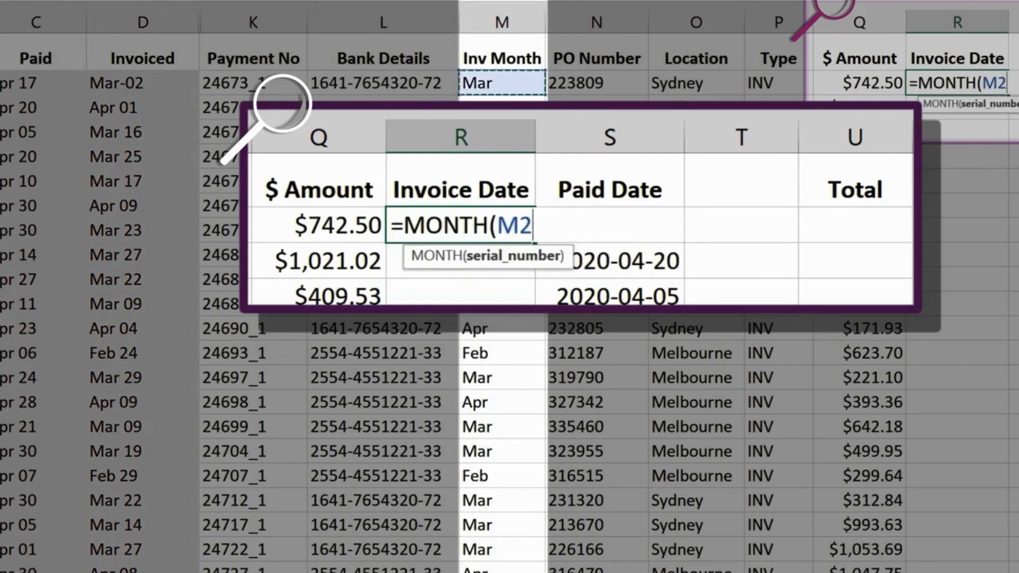
pyautogui.press('Return')
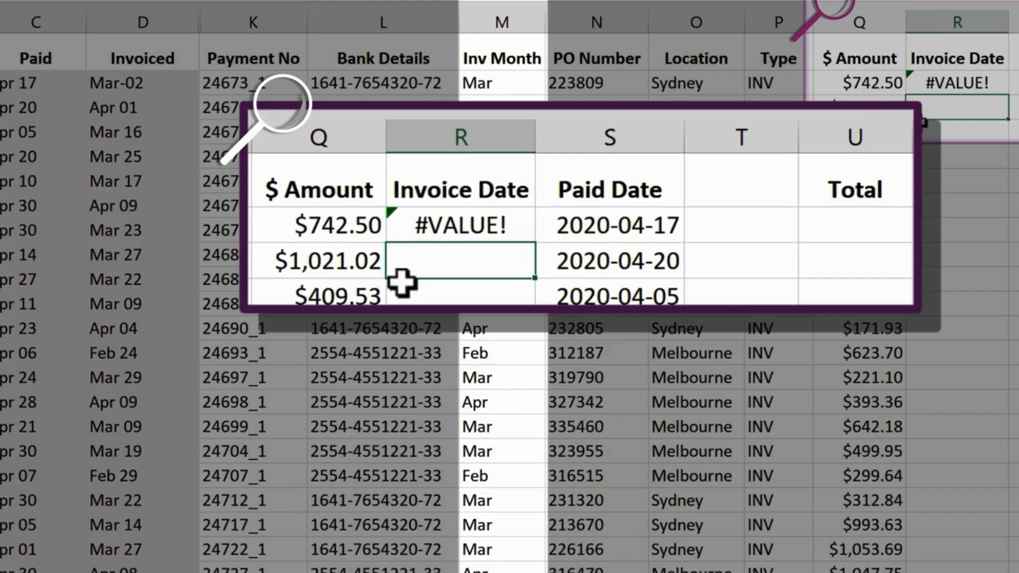
# - Prefix the month reference in R2 with 1& so the formula reads =MONTH(1&M2)
pyautogui.doubleClick(459, 225)
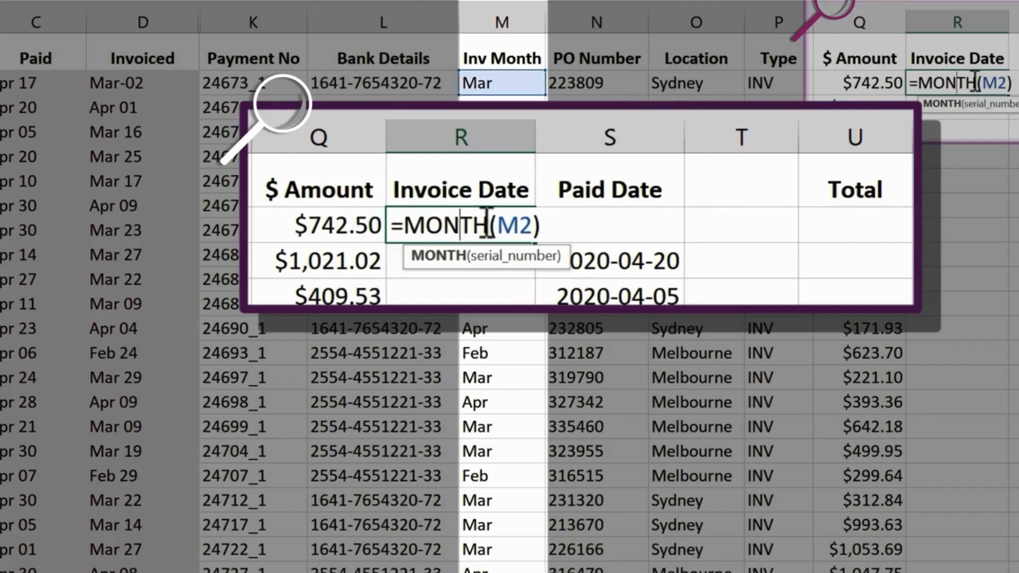
pyautogui.click(496, 226)
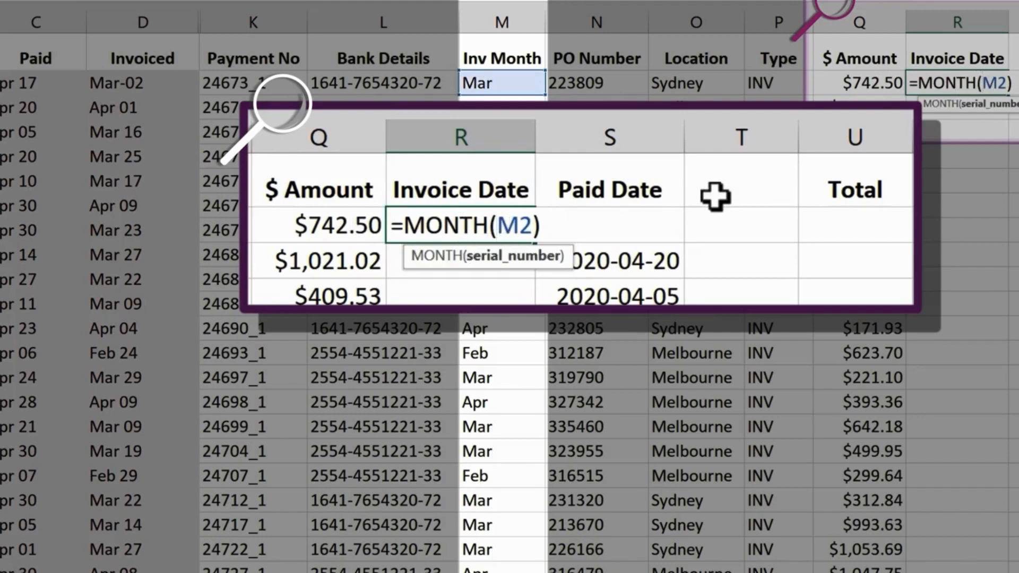
pyautogui.write('1')
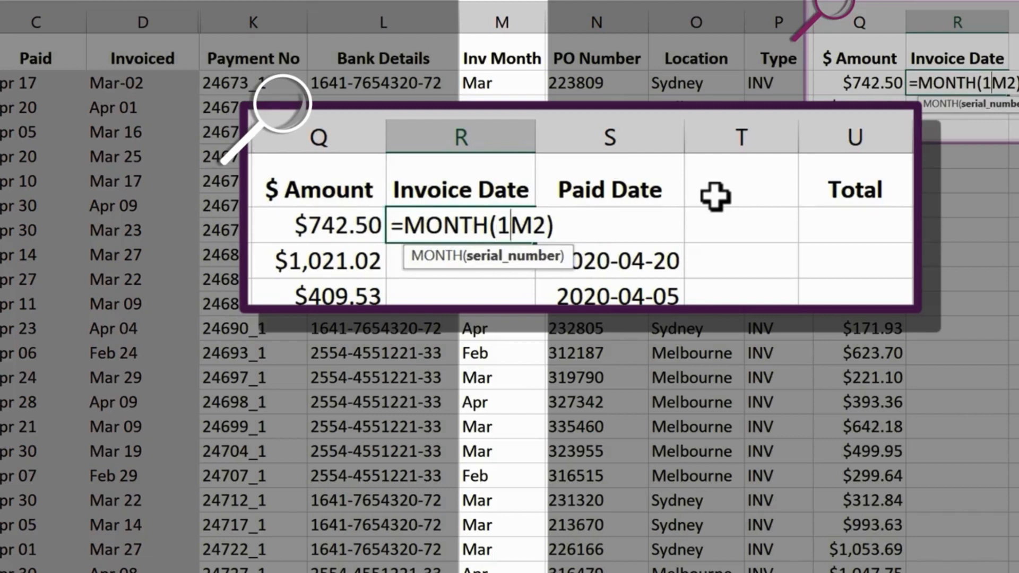
pyautogui.write('&')
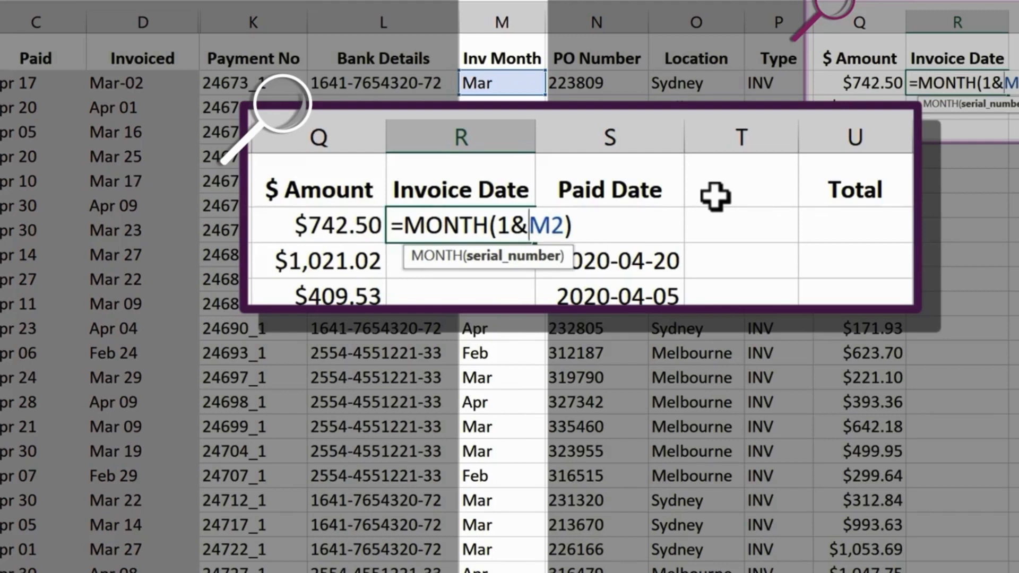
pyautogui.press('Return')
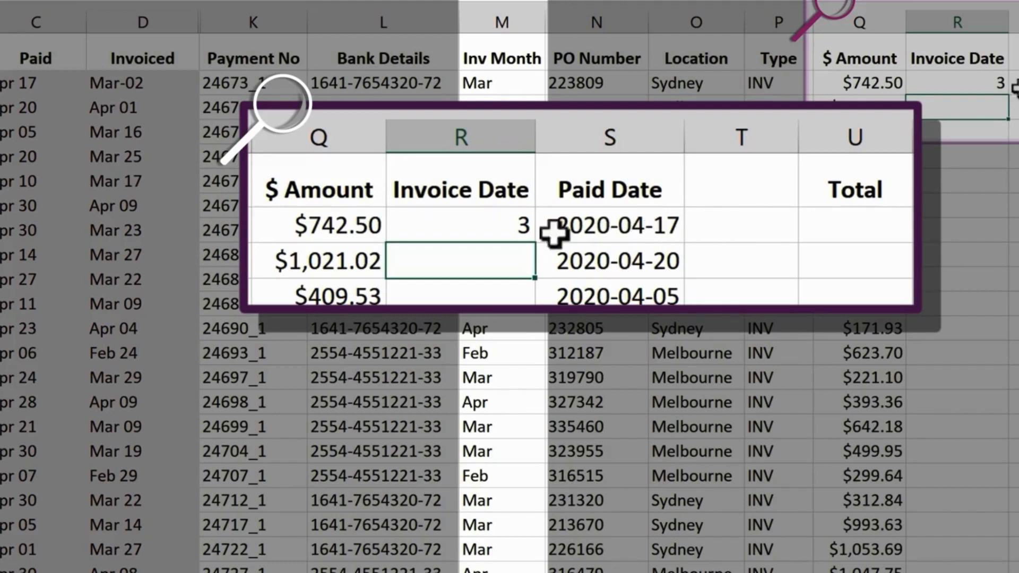
# - Wrap the MONTH(1&M2) formula in R2 in a DATE function with 2020 as the year argument
pyautogui.doubleClick(992, 83)
pyautogui.click(938, 83)
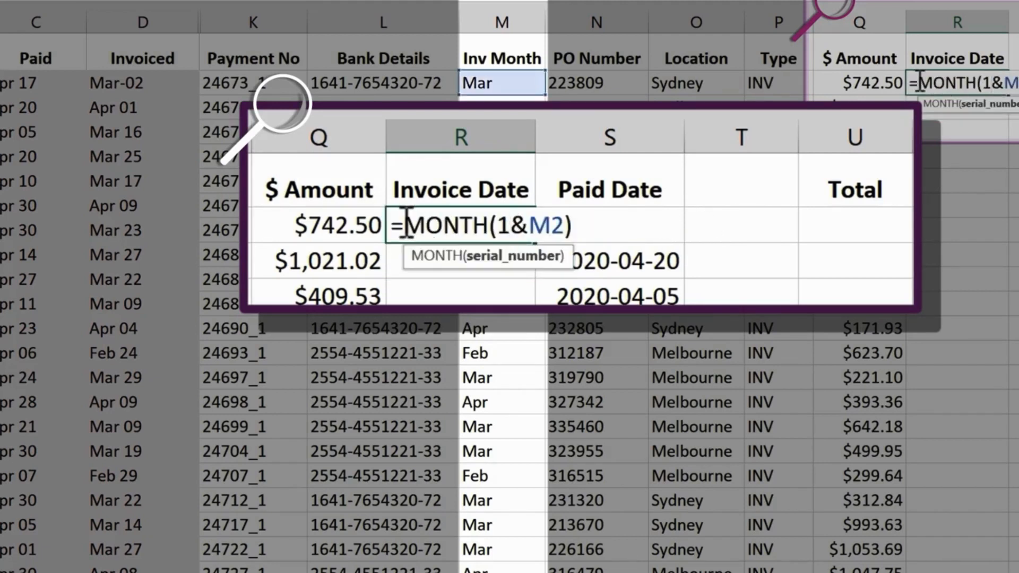
pyautogui.click(919, 82)
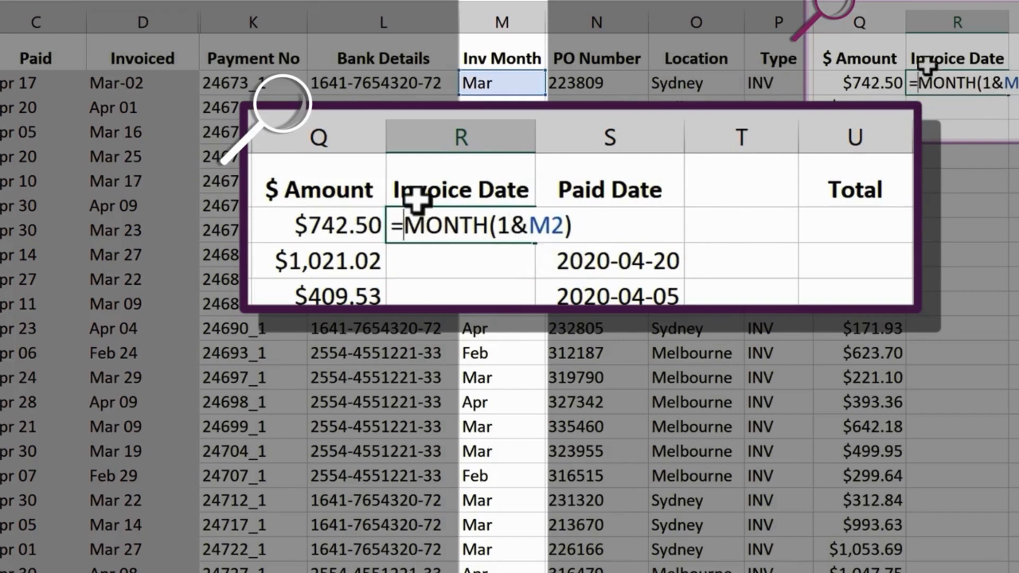
pyautogui.write('da')
pyautogui.press('Tab')
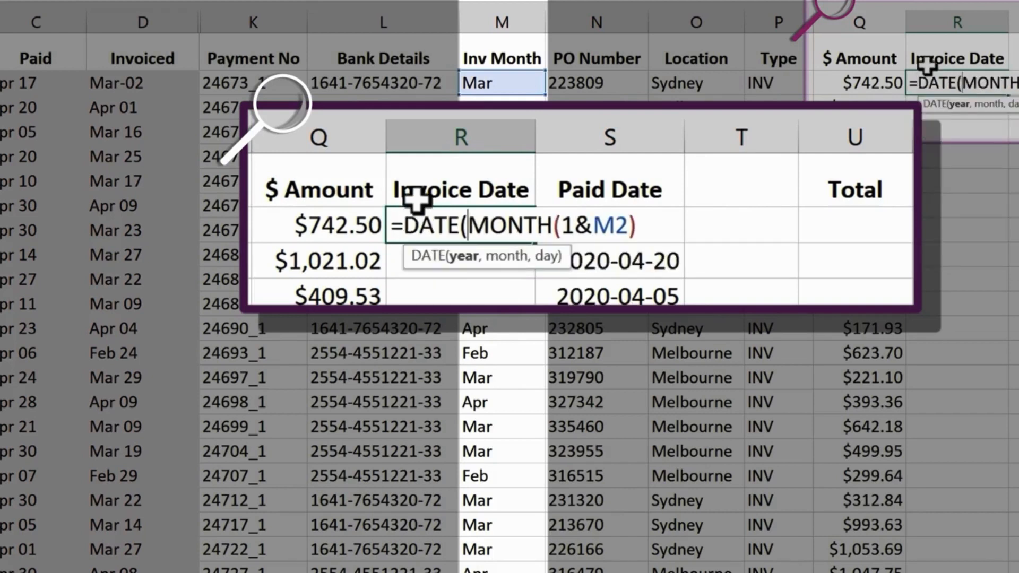
pyautogui.write('2020')
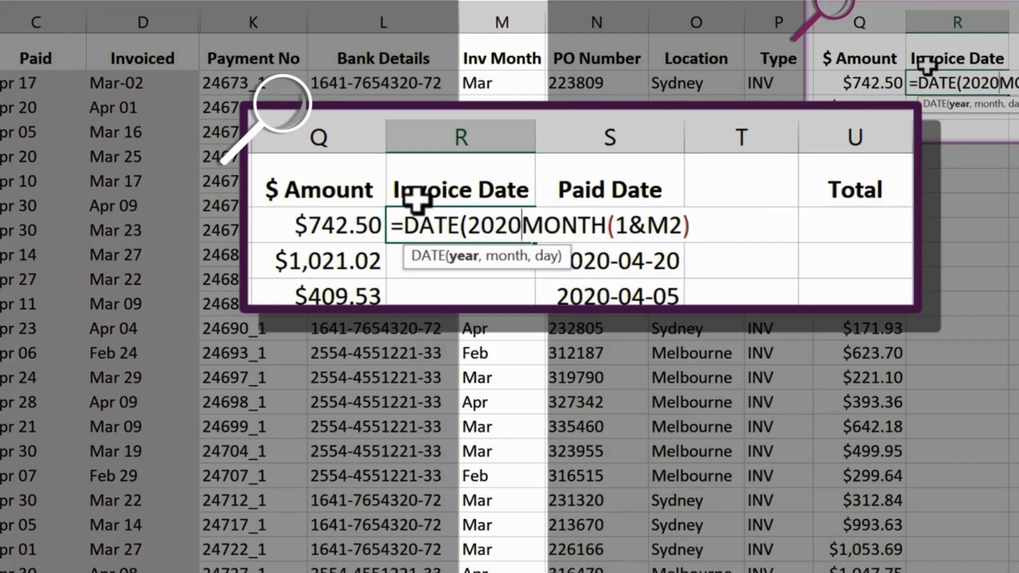
pyautogui.write(',')
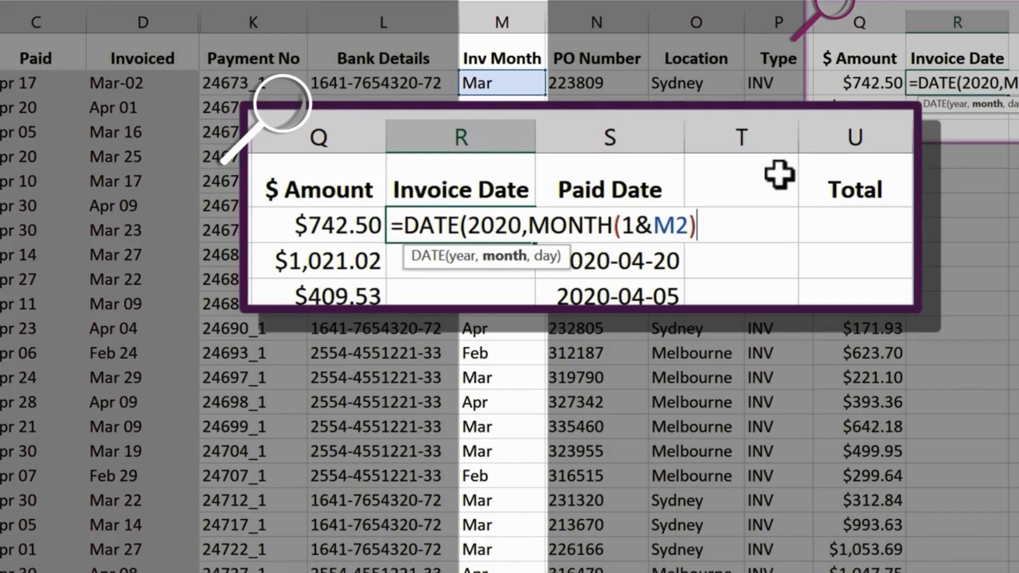
# - Add RIGHT(D2,2) as the day argument so R2 contains =DATE(2020,MONTH(1&M2),RIGHT(D2,2))
pyautogui.write(',')
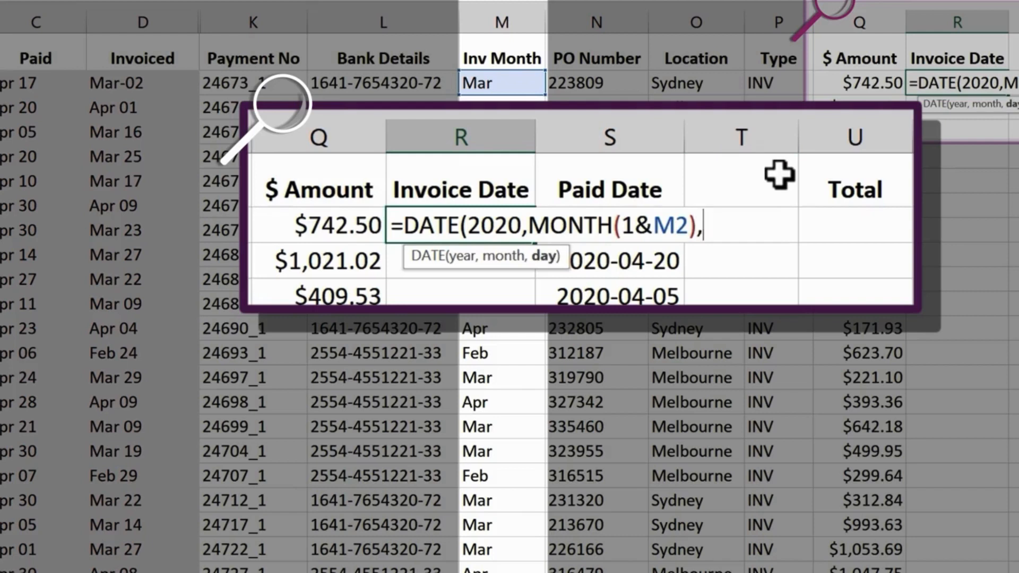
pyautogui.write('ri')
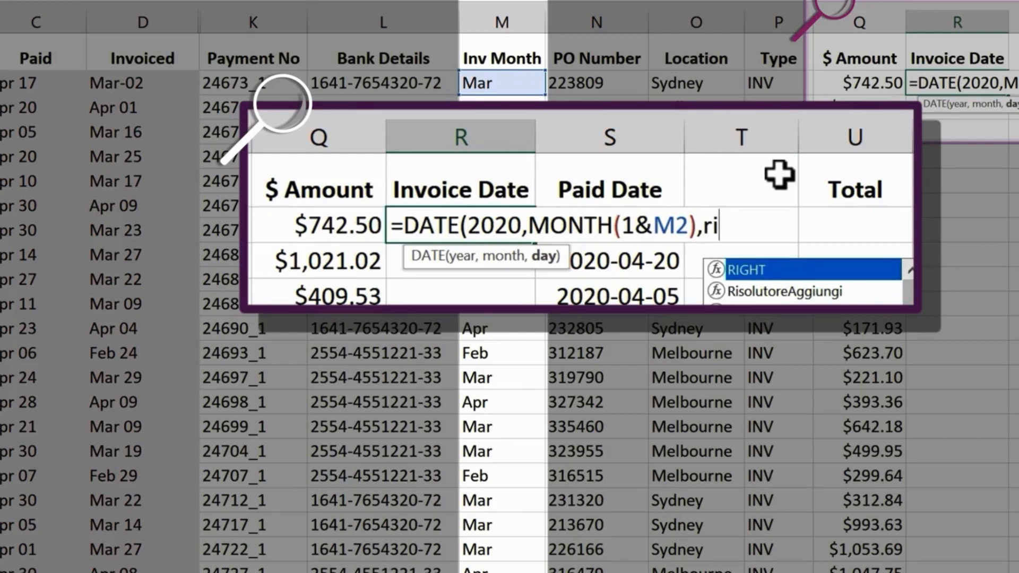
pyautogui.press('Tab')
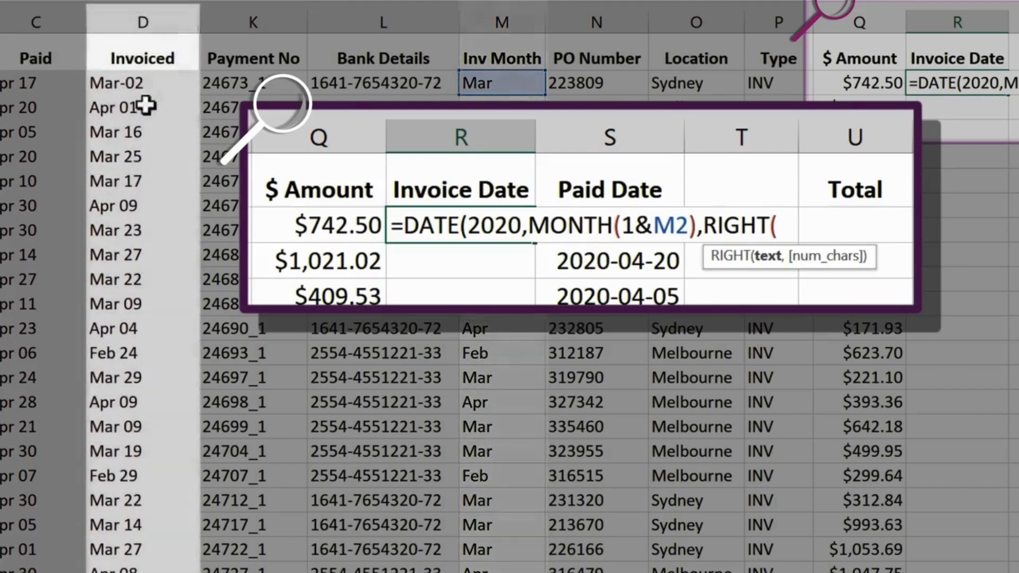
pyautogui.click(147, 85)
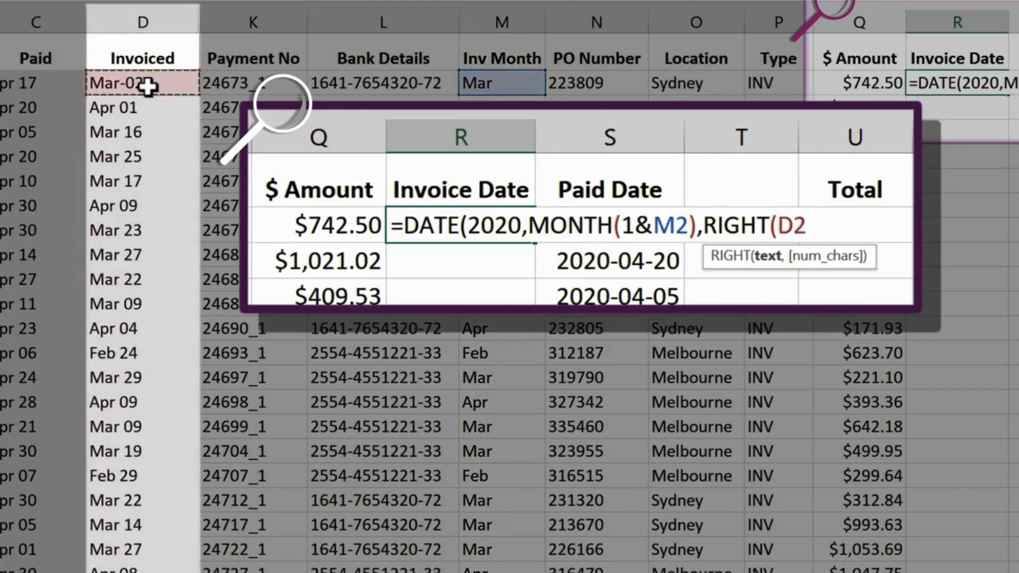
pyautogui.write(',2')
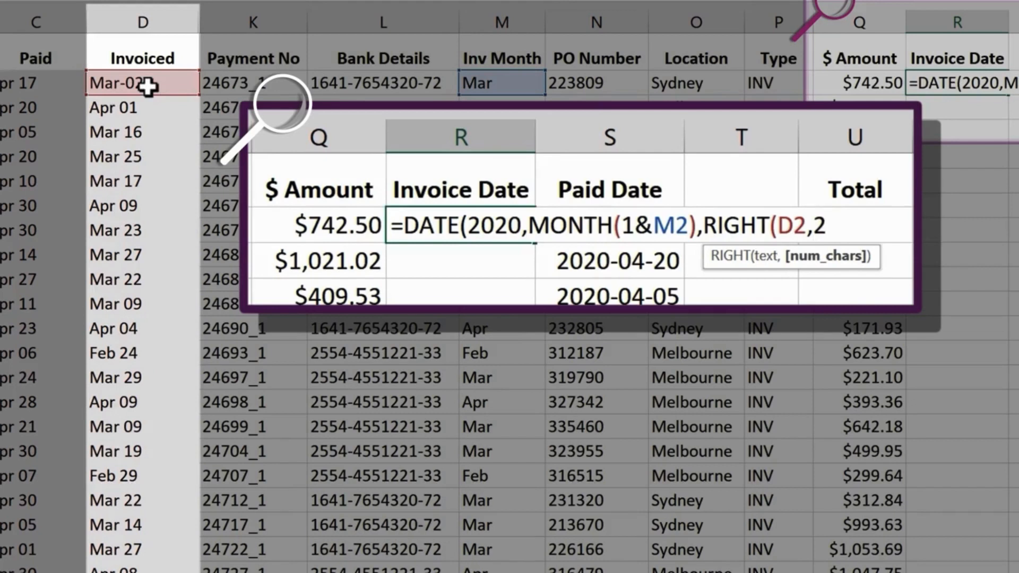
pyautogui.write(')')
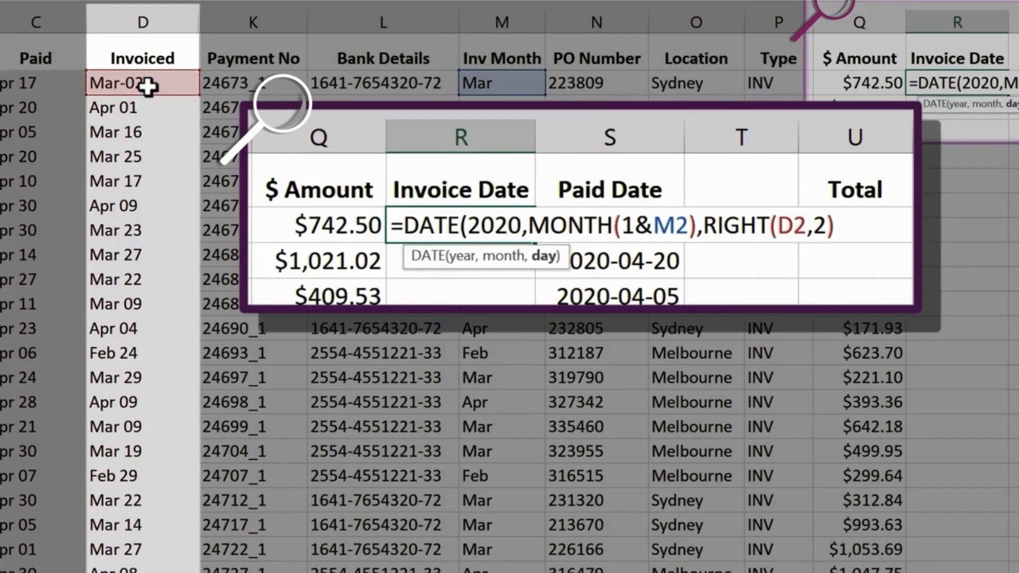
pyautogui.write(')')
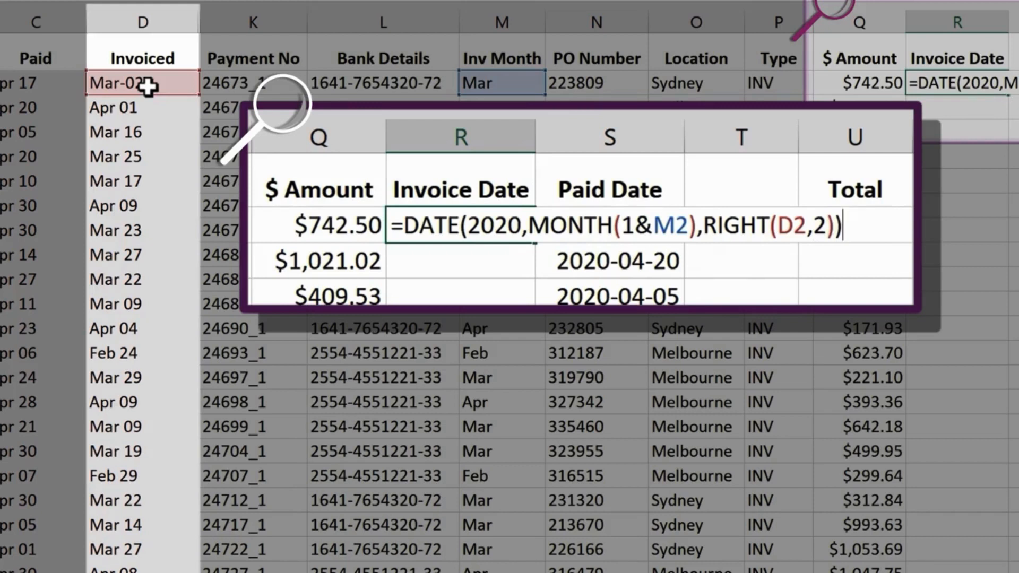
pyautogui.press('Return')
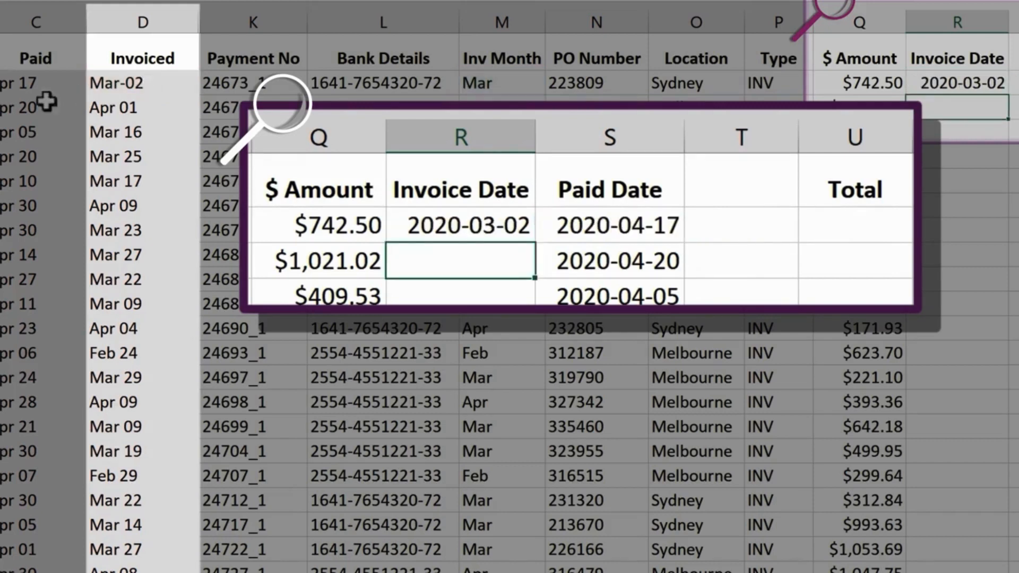
# - Fill the DATE formula from R2 down the rest of the Invoice Date column
pyautogui.click(958, 82)
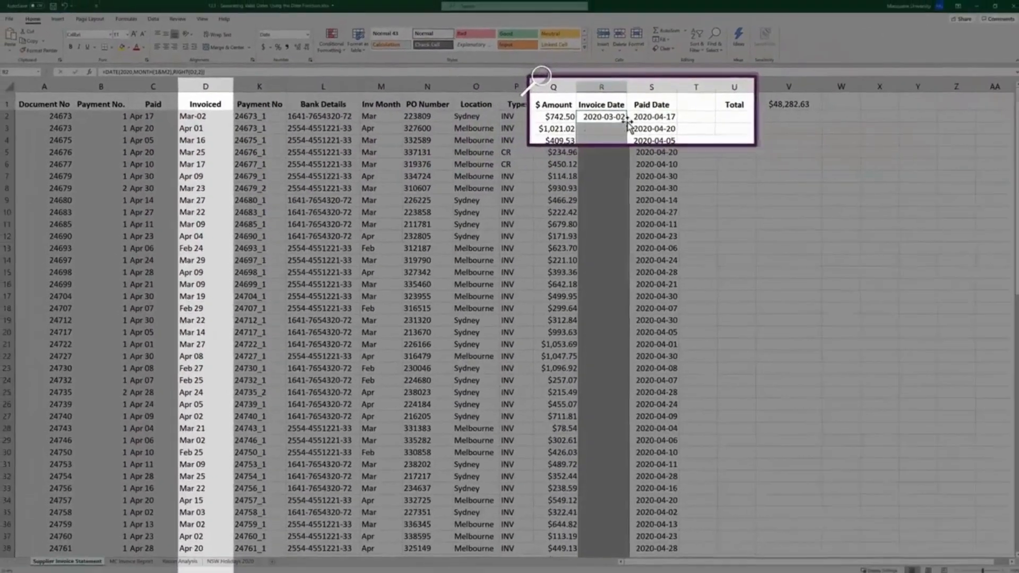
pyautogui.doubleClick(616, 139)
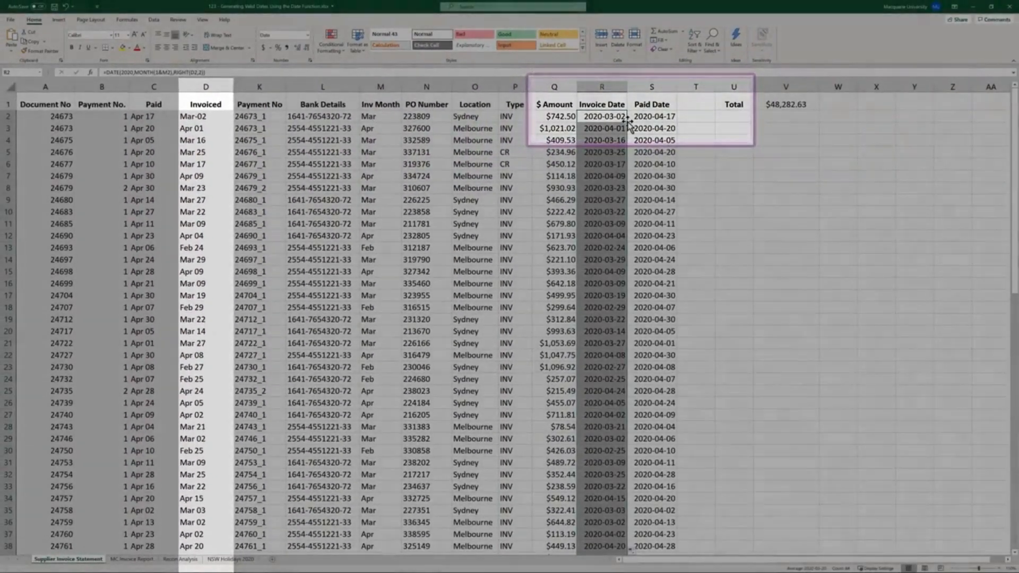